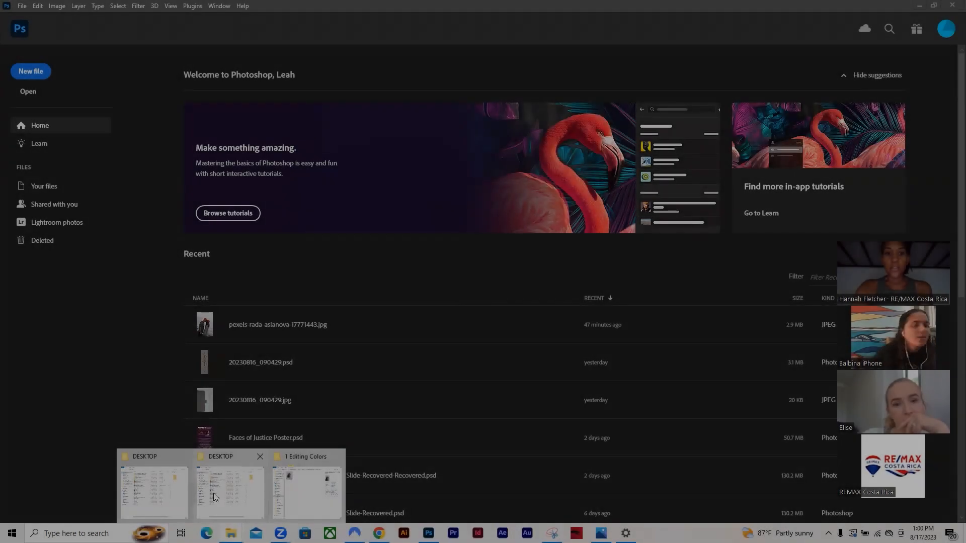
- Open the pexels-ron-lach-9442300 photo from the 2 Removing Blemishes folder in Photoshop and duplicate its Background layer
{"action": "left_click", "coordinate": [328, 499]}
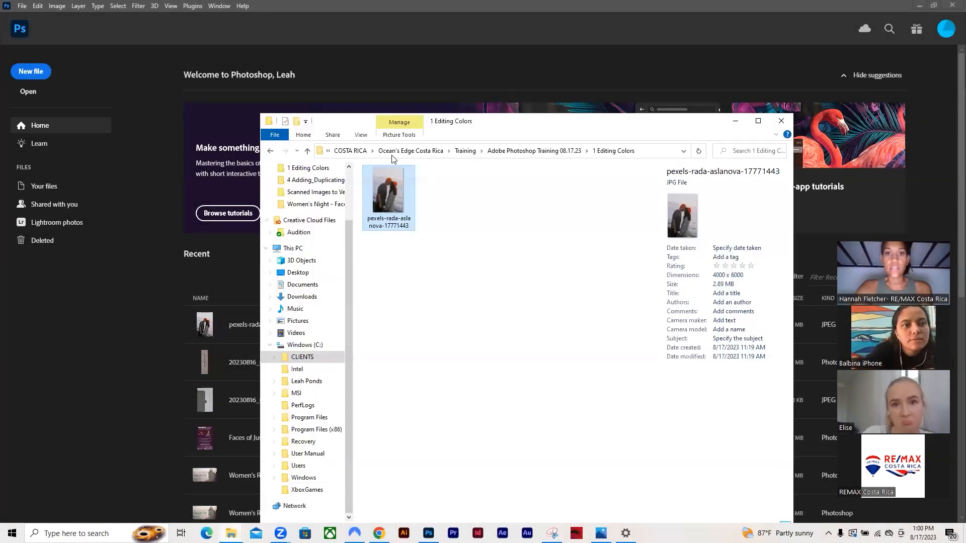
{"action": "left_click", "coordinate": [270, 151]}
{"action": "double_click", "coordinate": [449, 195]}
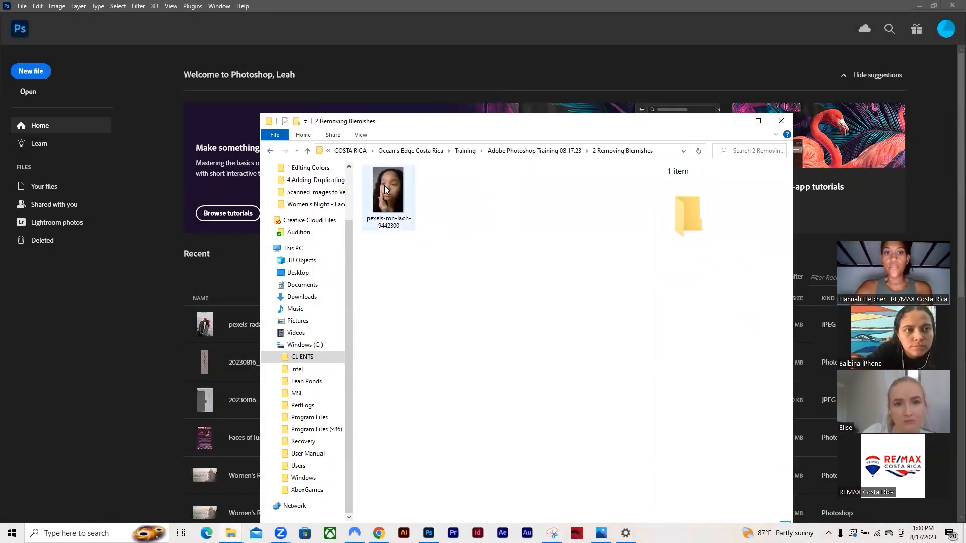
{"action": "left_click_drag", "start_coordinate": [389, 191], "coordinate": [122, 374]}
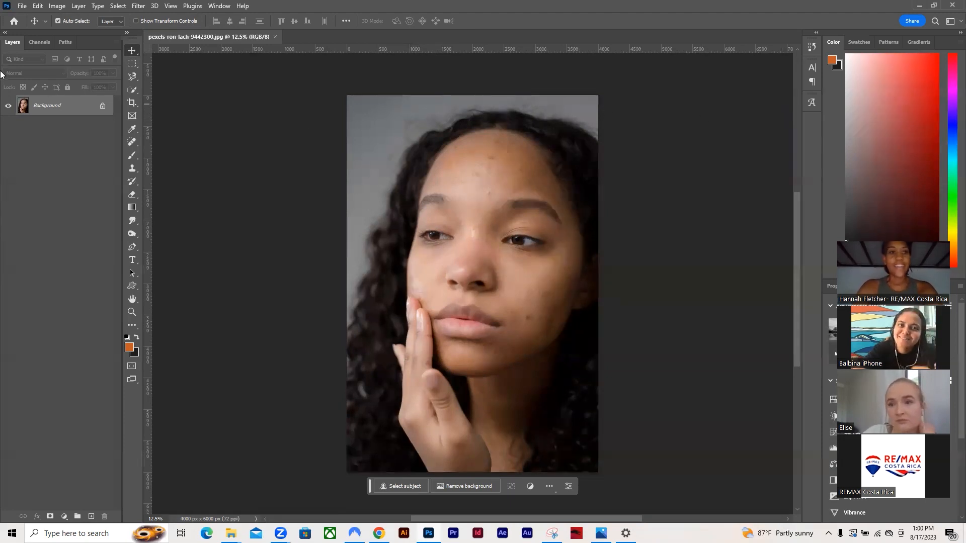
{"action": "left_click_drag", "start_coordinate": [70, 106], "coordinate": [92, 517]}
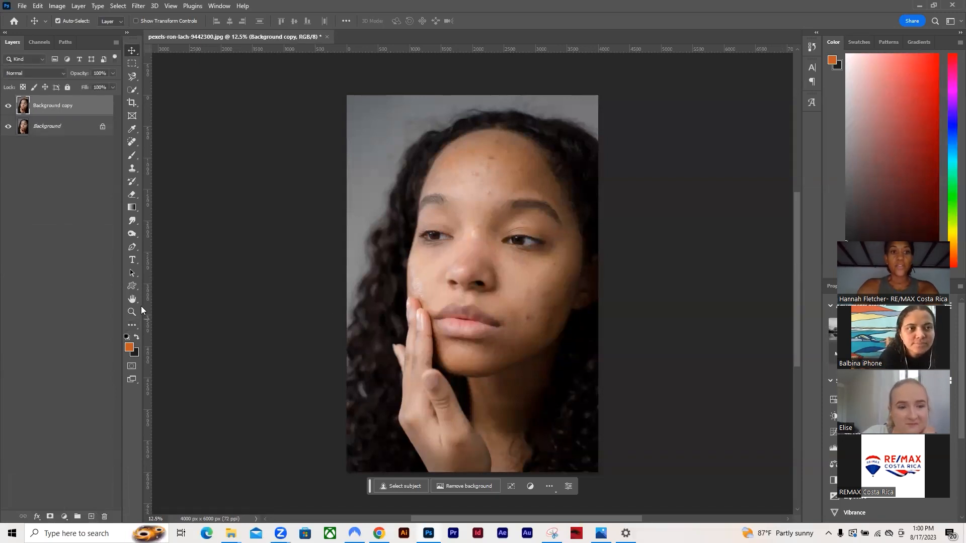
- Remove the dark spots and red blemishes across the forehead on the Background copy layer with the Spot Healing Brush
{"action": "left_click", "coordinate": [131, 312]}
{"action": "left_click", "coordinate": [539, 266]}
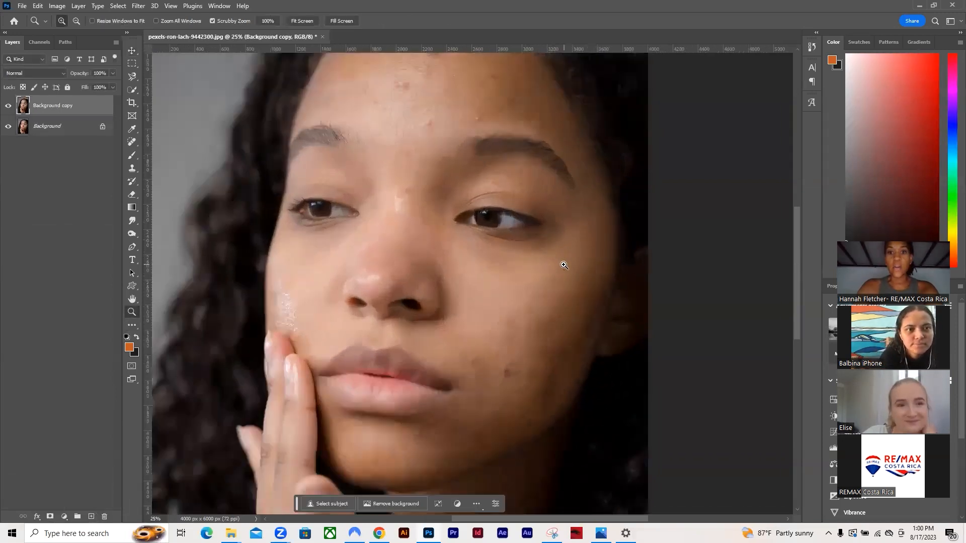
{"action": "scroll", "coordinate": [564, 265], "scroll_direction": "up", "scroll_amount": 2}
{"action": "left_click", "coordinate": [456, 178]}
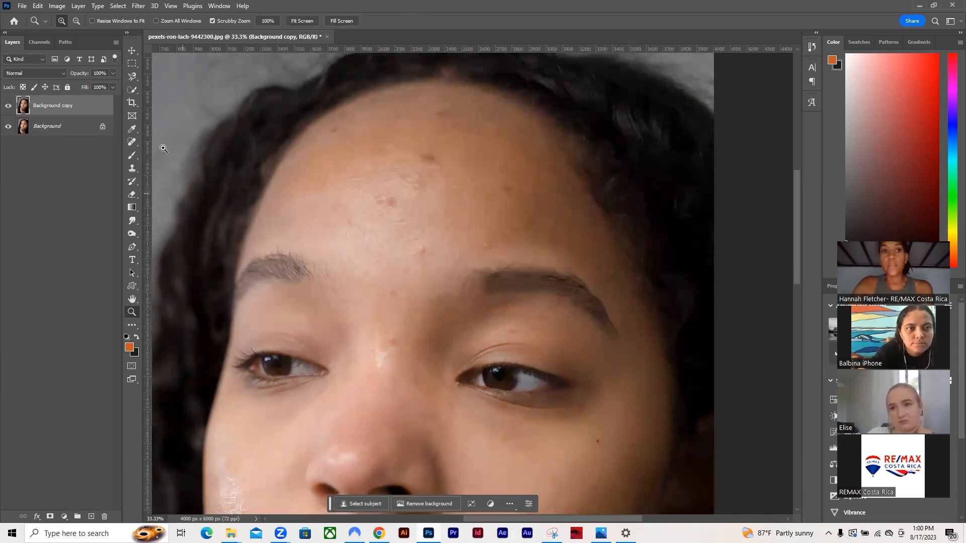
{"action": "left_click", "coordinate": [132, 142]}
{"action": "right_click", "coordinate": [132, 142]}
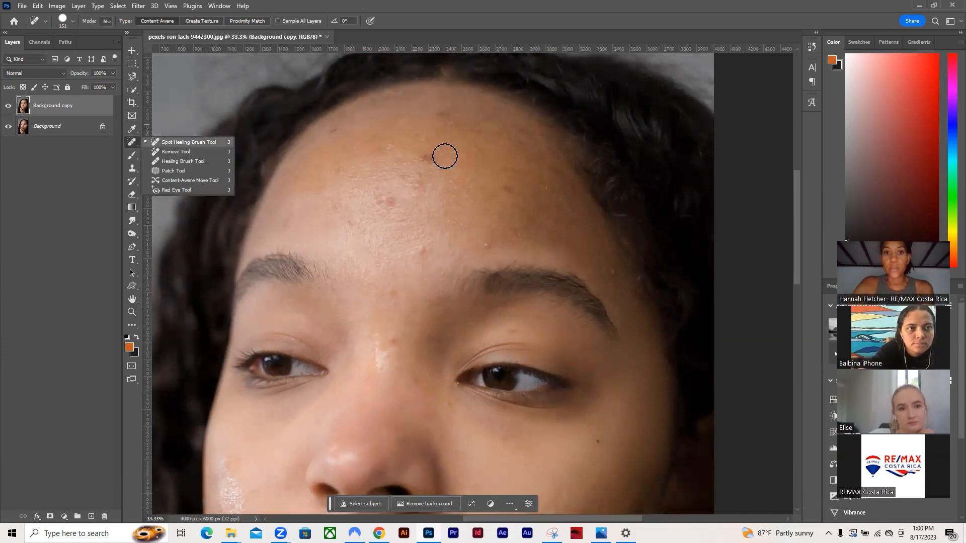
{"action": "left_click", "coordinate": [431, 157]}
{"action": "left_click", "coordinate": [416, 184]}
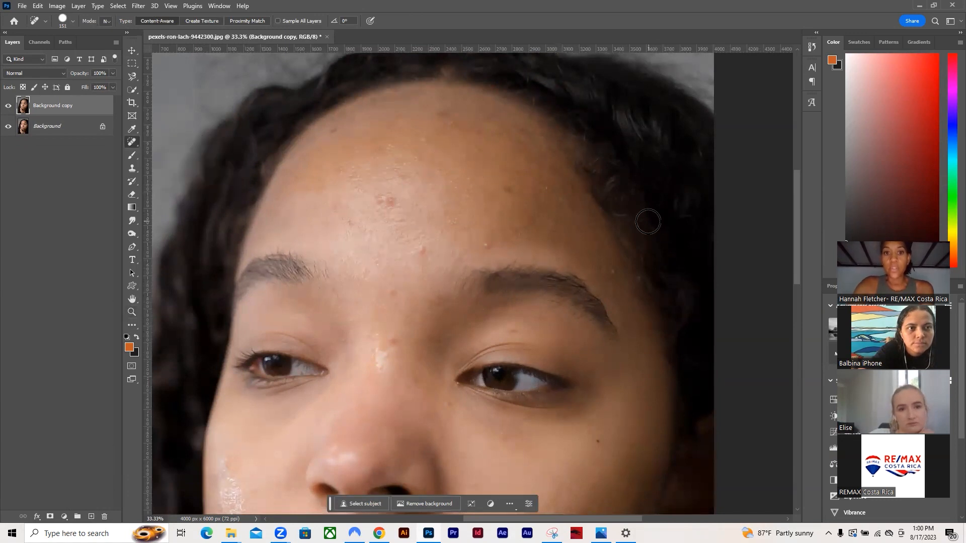
{"action": "left_click", "coordinate": [489, 242]}
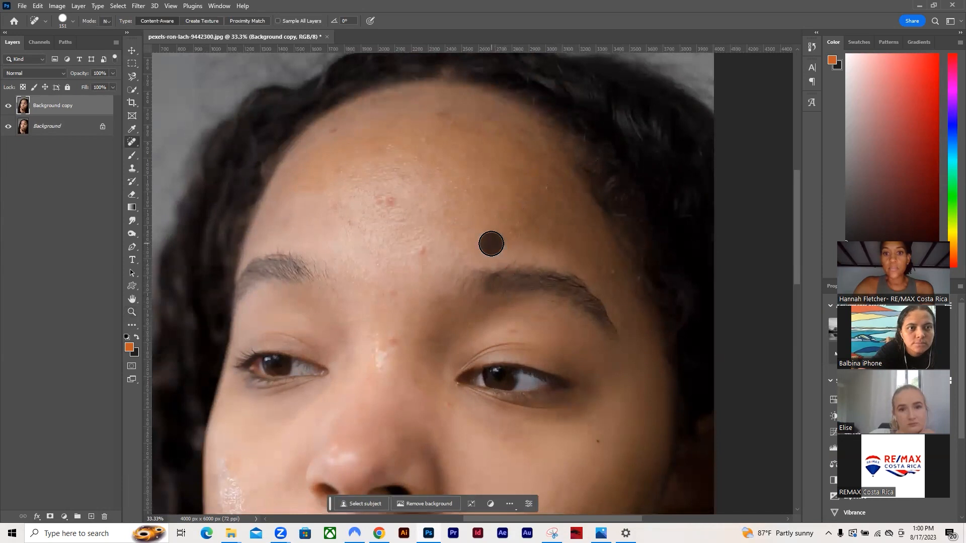
{"action": "left_click", "coordinate": [418, 250]}
{"action": "left_click", "coordinate": [384, 198]}
{"action": "left_click", "coordinate": [373, 201]}
{"action": "left_click", "coordinate": [397, 172]}
{"action": "left_click", "coordinate": [426, 135]}
{"action": "left_click", "coordinate": [440, 115]}
{"action": "left_click", "coordinate": [390, 144]}
{"action": "left_click", "coordinate": [341, 165]}
{"action": "left_click", "coordinate": [331, 133]}
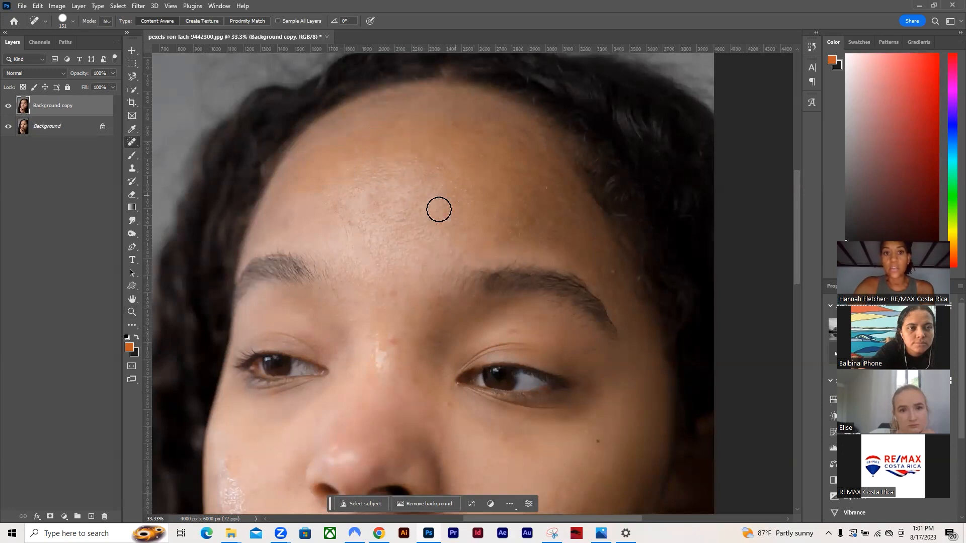
- Spot-heal the remaining marks on the forehead, between the brows, beside the nose, below the eye and on the eyelid
{"action": "left_click", "coordinate": [332, 204]}
{"action": "left_click", "coordinate": [352, 222]}
{"action": "left_click", "coordinate": [393, 307]}
{"action": "left_click", "coordinate": [394, 341]}
{"action": "left_click", "coordinate": [417, 374]}
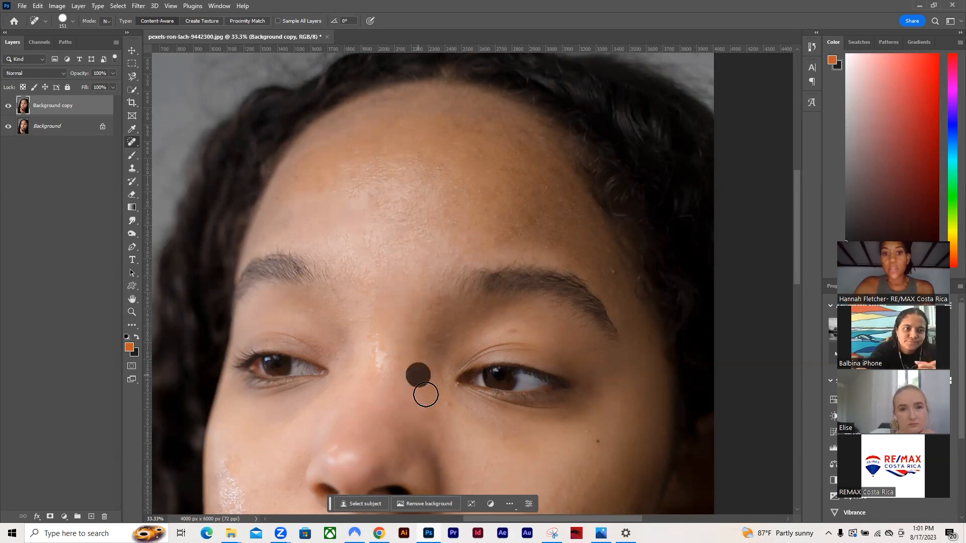
{"action": "left_click", "coordinate": [449, 407]}
{"action": "left_click", "coordinate": [446, 436]}
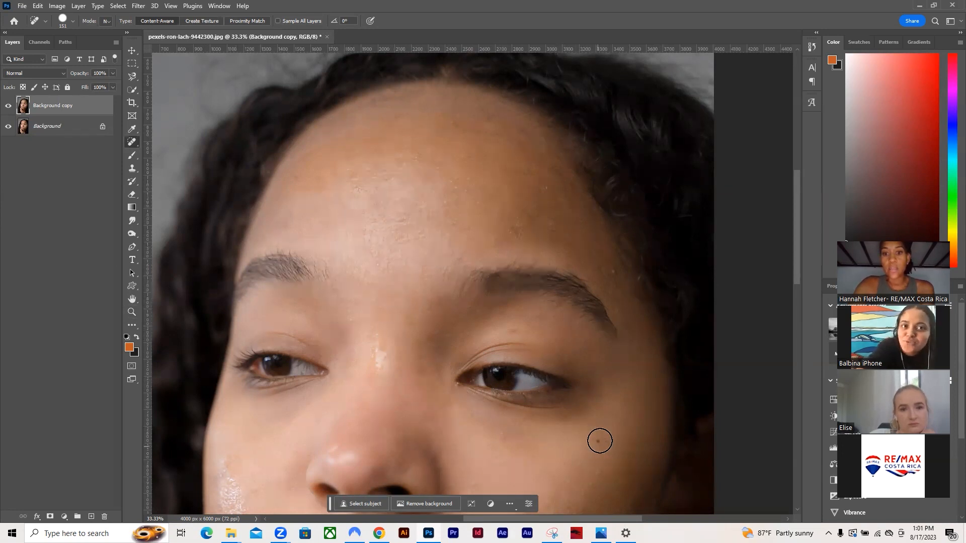
{"action": "left_click", "coordinate": [513, 330]}
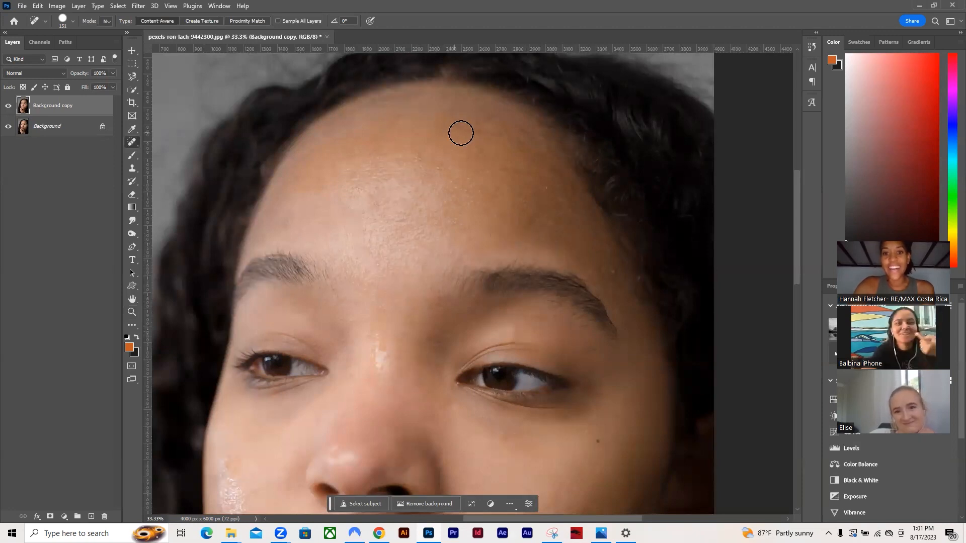
{"action": "left_click", "coordinate": [484, 131]}
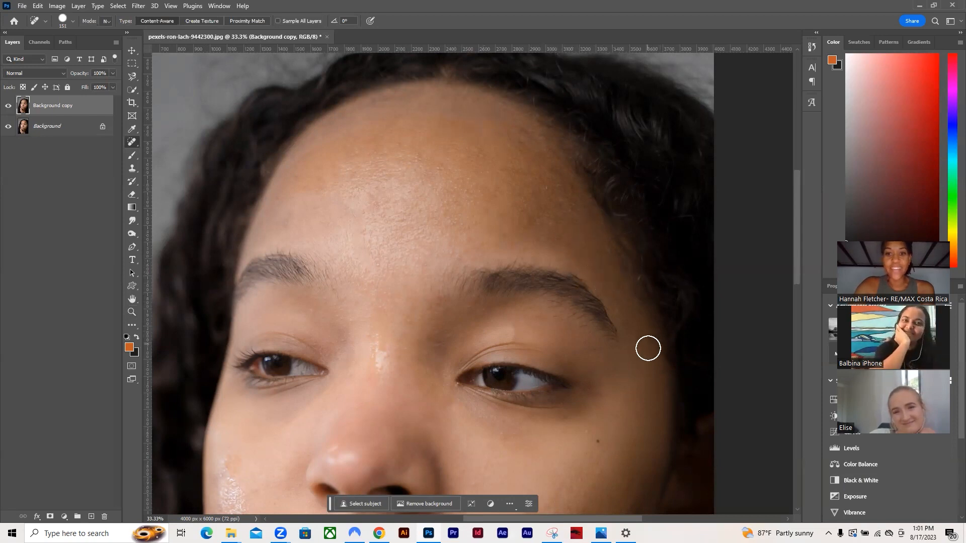
{"action": "left_click", "coordinate": [286, 211]}
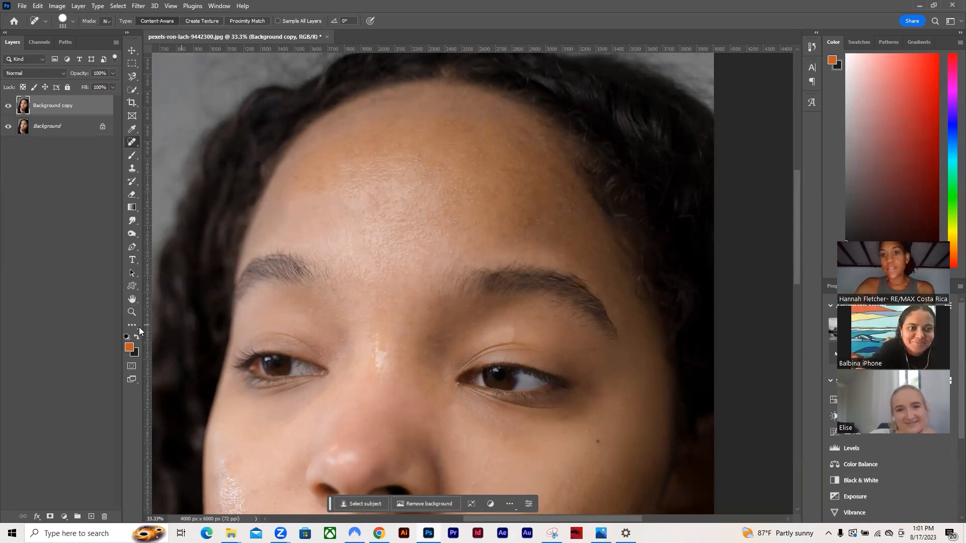
- Compare the healed forehead with the original photo by hiding and showing the Background copy layer twice
{"action": "left_click", "coordinate": [7, 105]}
{"action": "left_click", "coordinate": [7, 106]}
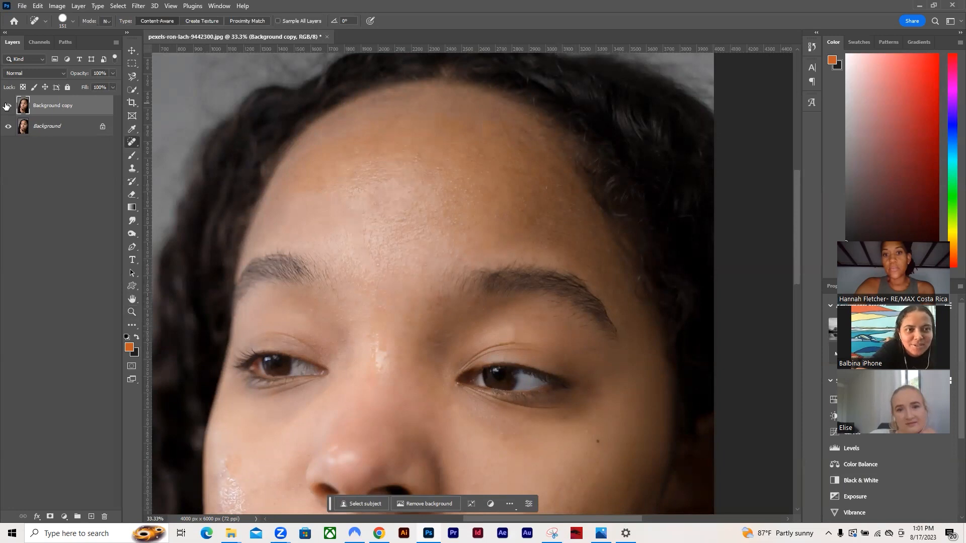
{"action": "left_click", "coordinate": [7, 105]}
{"action": "left_click", "coordinate": [7, 106]}
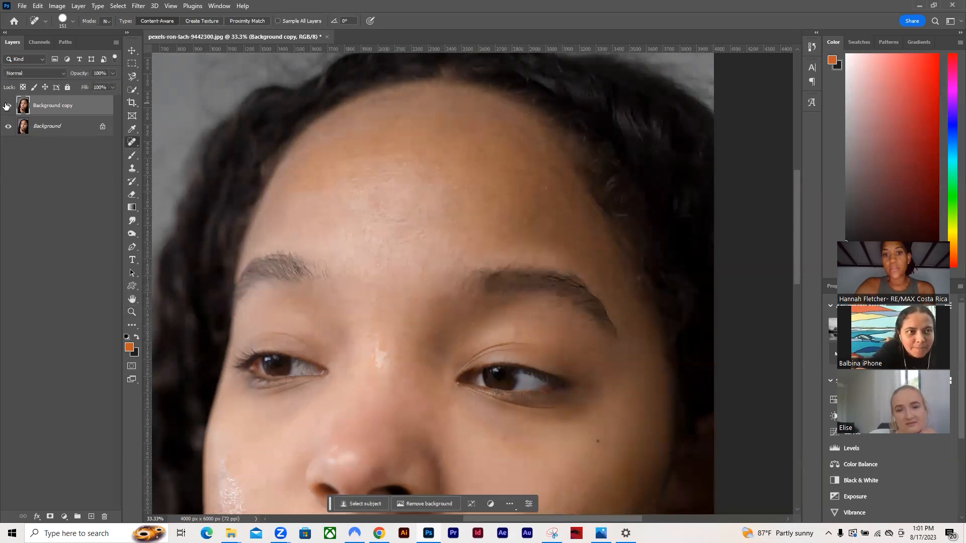
- Spot-heal the dark marks on the cheek beside the mouth and toward the jaw
{"action": "scroll", "coordinate": [282, 275], "scroll_direction": "down", "scroll_amount": 5}
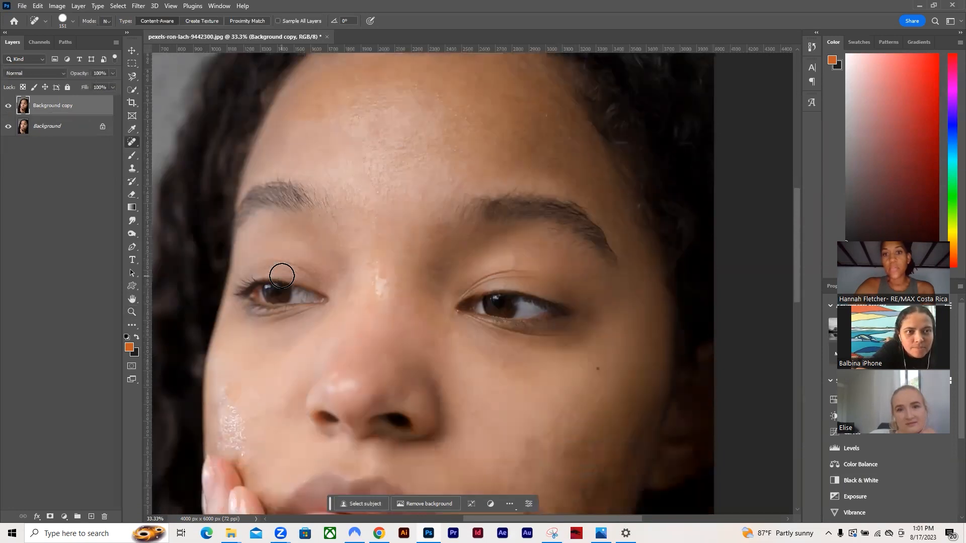
{"action": "scroll", "coordinate": [284, 276], "scroll_direction": "down", "scroll_amount": 6}
{"action": "left_click", "coordinate": [482, 288]}
{"action": "left_click", "coordinate": [511, 285]}
{"action": "left_click", "coordinate": [530, 301]}
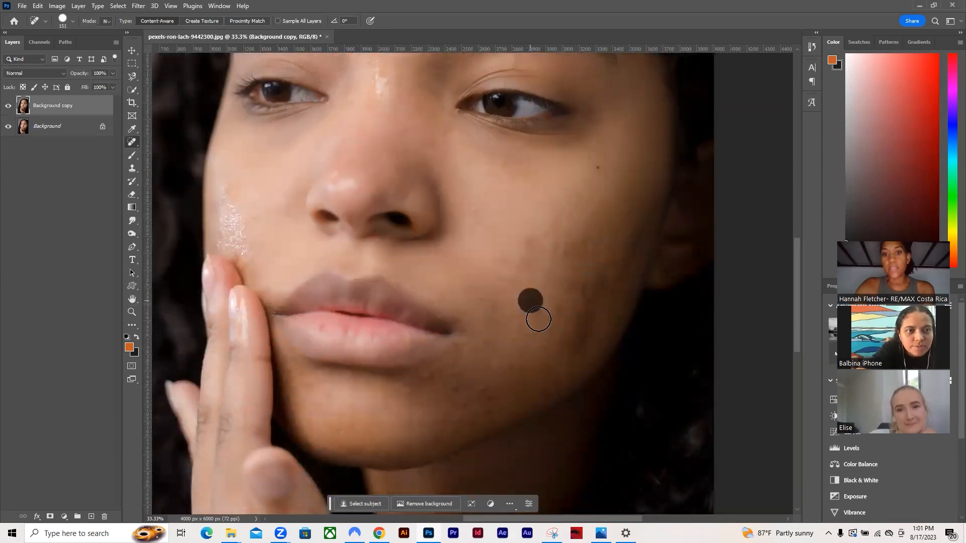
{"action": "left_click", "coordinate": [503, 266]}
{"action": "left_click", "coordinate": [528, 243]}
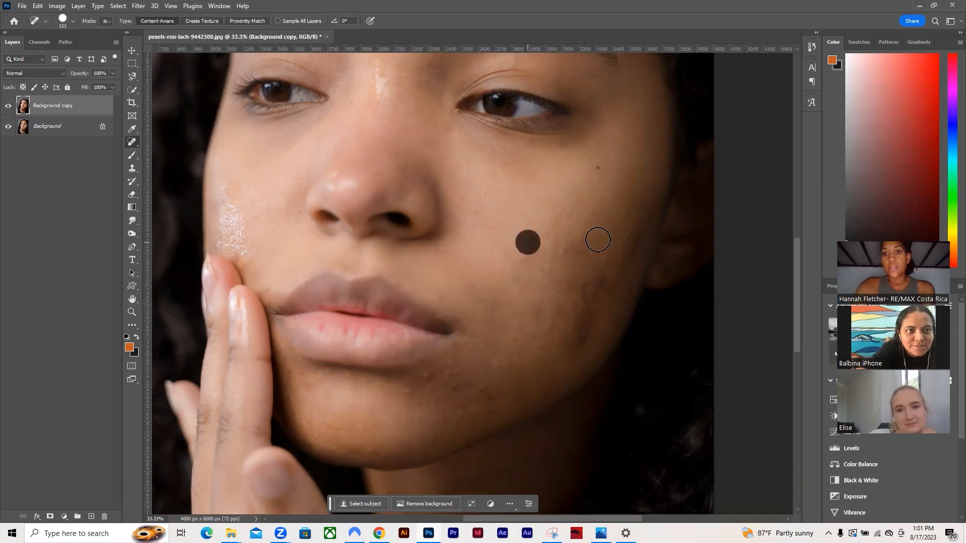
{"action": "left_click", "coordinate": [579, 346]}
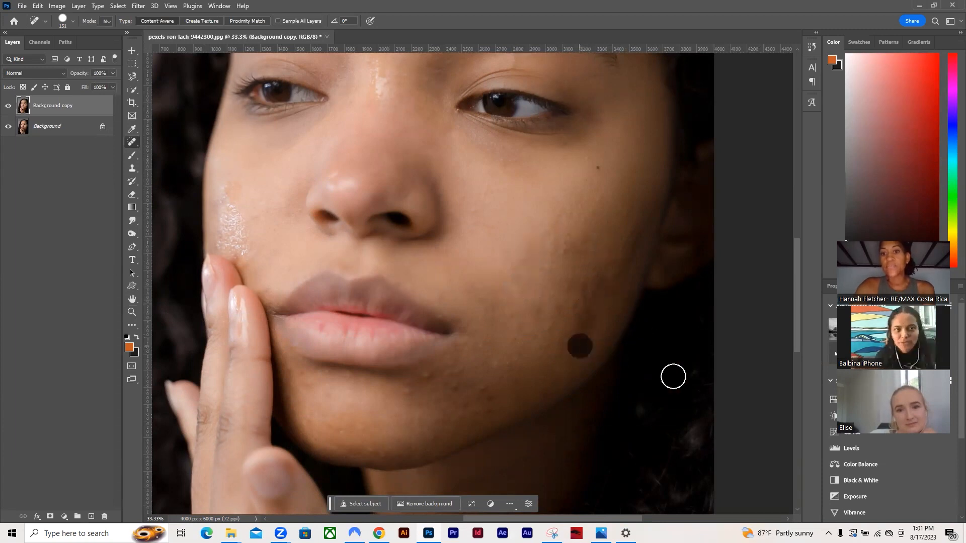
{"action": "left_click", "coordinate": [553, 308]}
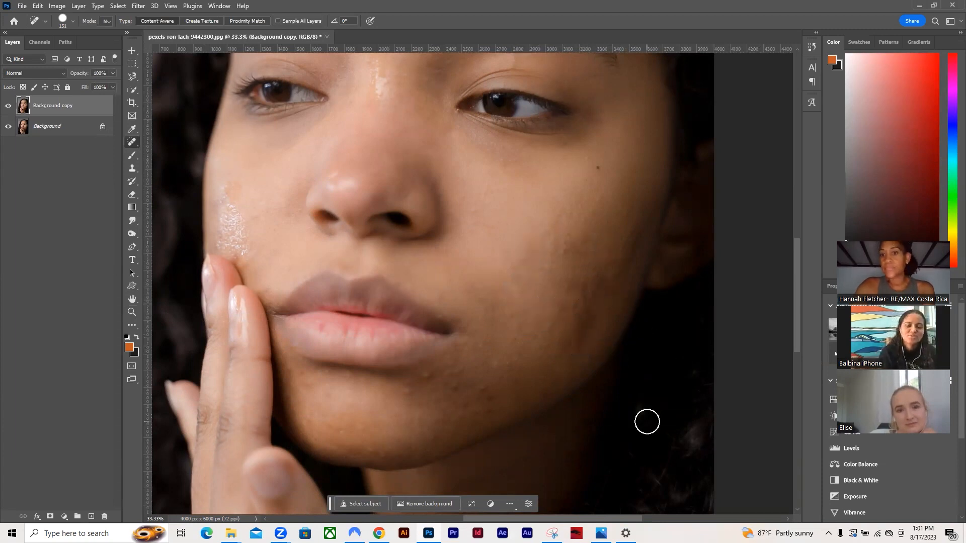
{"action": "left_click", "coordinate": [504, 309]}
{"action": "left_click", "coordinate": [523, 322]}
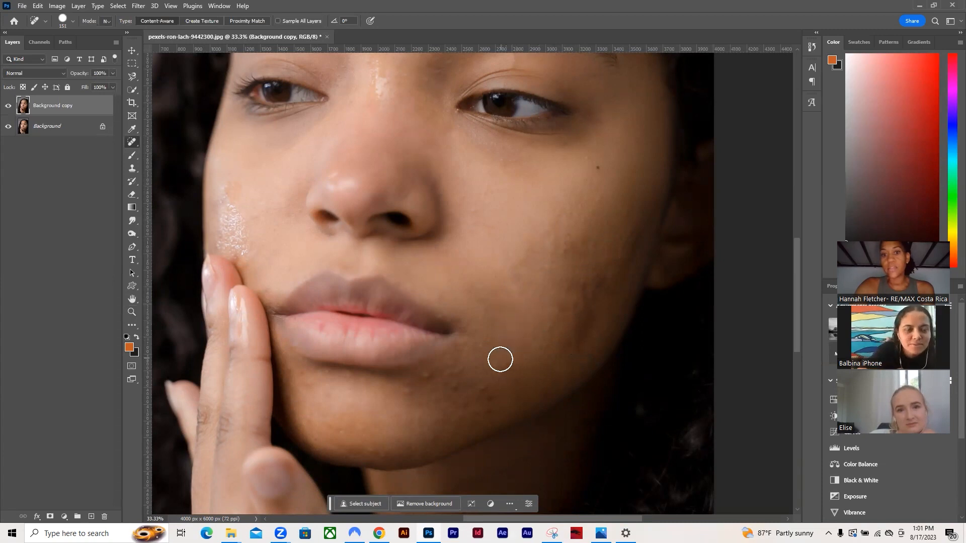
- Spot-heal the blemishes below the corner of the mouth and along the chin
{"action": "left_click", "coordinate": [485, 385]}
{"action": "left_click", "coordinate": [461, 385]}
{"action": "left_click", "coordinate": [459, 370]}
{"action": "left_click", "coordinate": [424, 378]}
{"action": "left_click", "coordinate": [405, 388]}
{"action": "left_click", "coordinate": [429, 428]}
{"action": "left_click", "coordinate": [475, 367]}
{"action": "left_click", "coordinate": [500, 384]}
- Spot-heal the darker patches on the outer cheek and jaw, including the small mole below the eye
{"action": "left_click", "coordinate": [594, 291]}
{"action": "left_click", "coordinate": [582, 291]}
{"action": "left_click", "coordinate": [570, 337]}
{"action": "left_click", "coordinate": [607, 299]}
{"action": "left_click", "coordinate": [611, 268]}
{"action": "left_click", "coordinate": [628, 233]}
{"action": "left_click", "coordinate": [647, 197]}
{"action": "left_click", "coordinate": [650, 179]}
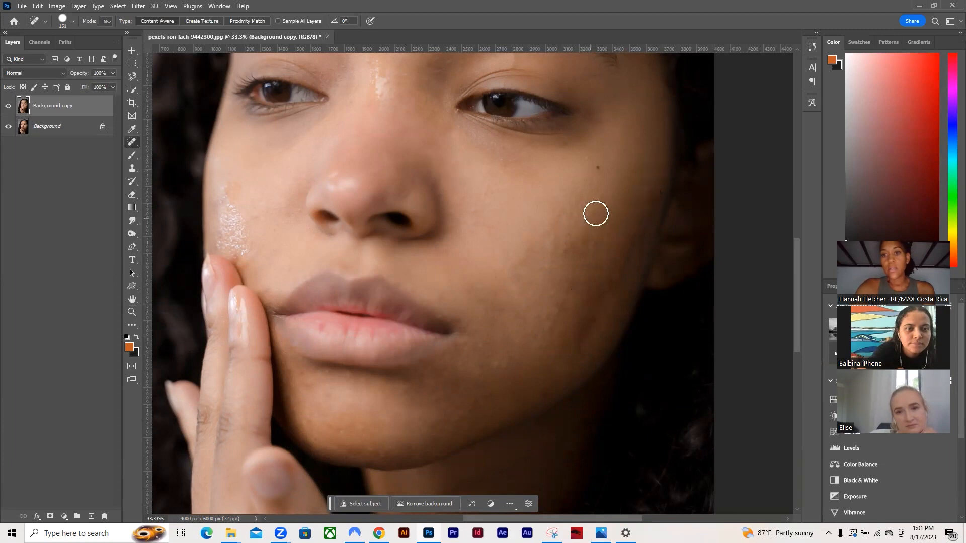
{"action": "left_click", "coordinate": [569, 271]}
{"action": "left_click", "coordinate": [557, 295]}
{"action": "left_click", "coordinate": [553, 336]}
{"action": "left_click", "coordinate": [563, 343]}
{"action": "left_click", "coordinate": [596, 168]}
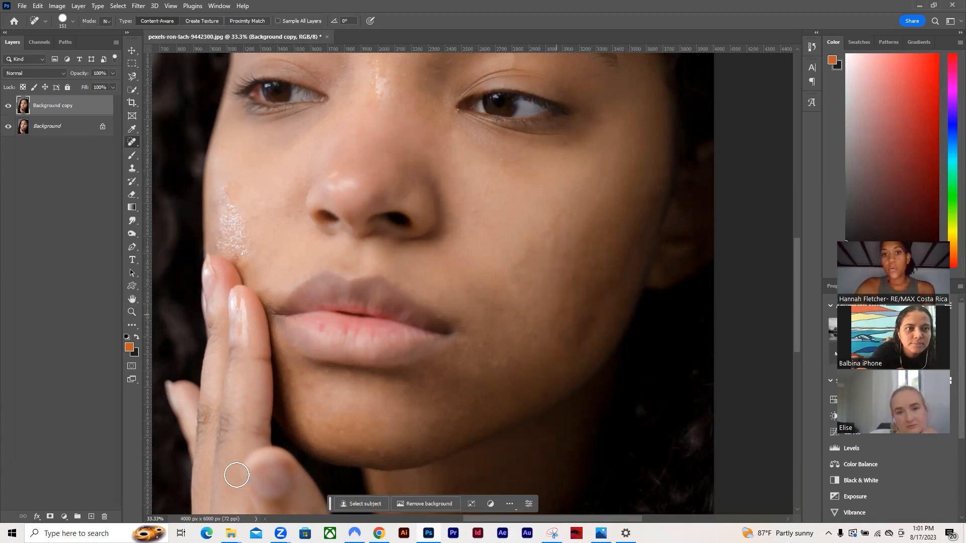
- Compare the healed cheek and chin with the original by switching the Background copy layer's visibility off and on
{"action": "left_click", "coordinate": [8, 107]}
{"action": "left_click", "coordinate": [9, 107]}
{"action": "left_click", "coordinate": [8, 109]}
{"action": "left_click", "coordinate": [8, 109]}
- Delete the retouched Background copy layer and make a fresh duplicate of the Background layer
{"action": "scroll", "coordinate": [386, 289], "scroll_direction": "up", "scroll_amount": 1}
{"action": "scroll", "coordinate": [386, 289], "scroll_direction": "up", "scroll_amount": 9}
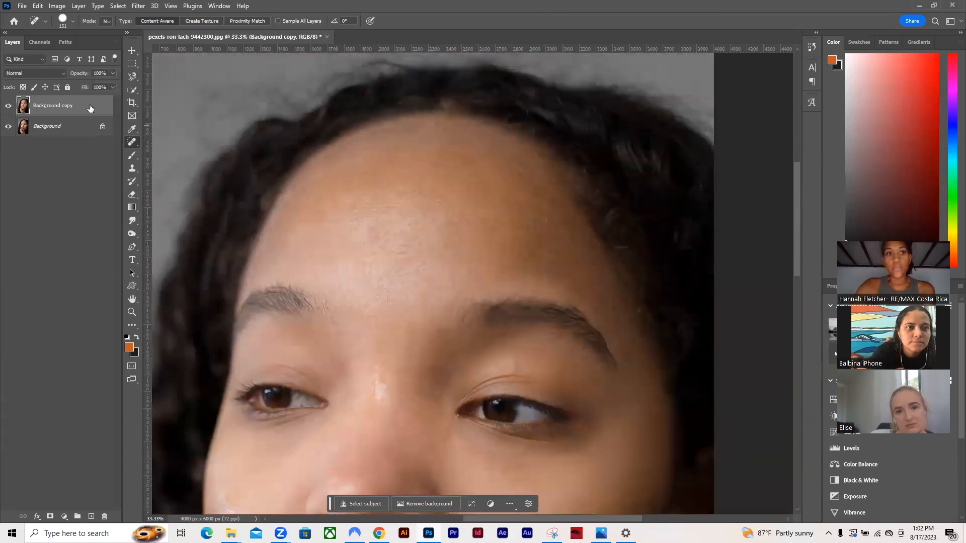
{"action": "left_click_drag", "start_coordinate": [89, 108], "coordinate": [91, 516]}
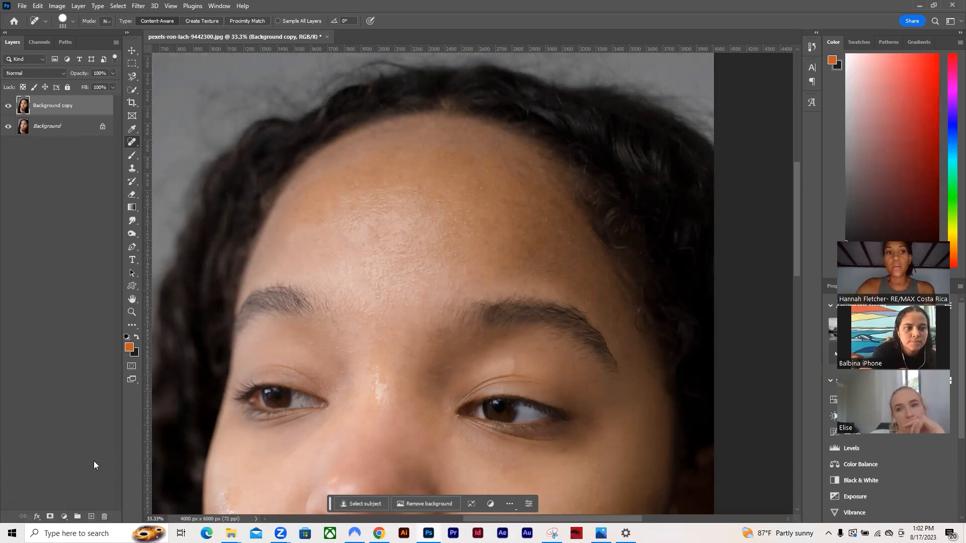
{"action": "key", "text": "Delete"}
{"action": "left_click_drag", "start_coordinate": [79, 108], "coordinate": [91, 516]}
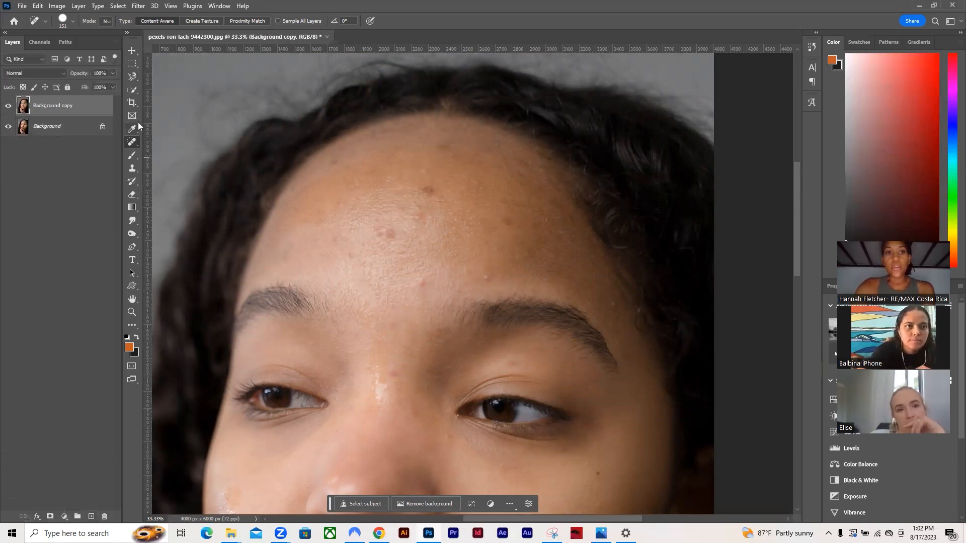
- Cover the dark spot at the upper centre of the forehead with the Clone Stamp, sampling clean skin just beside it
{"action": "left_click", "coordinate": [132, 169]}
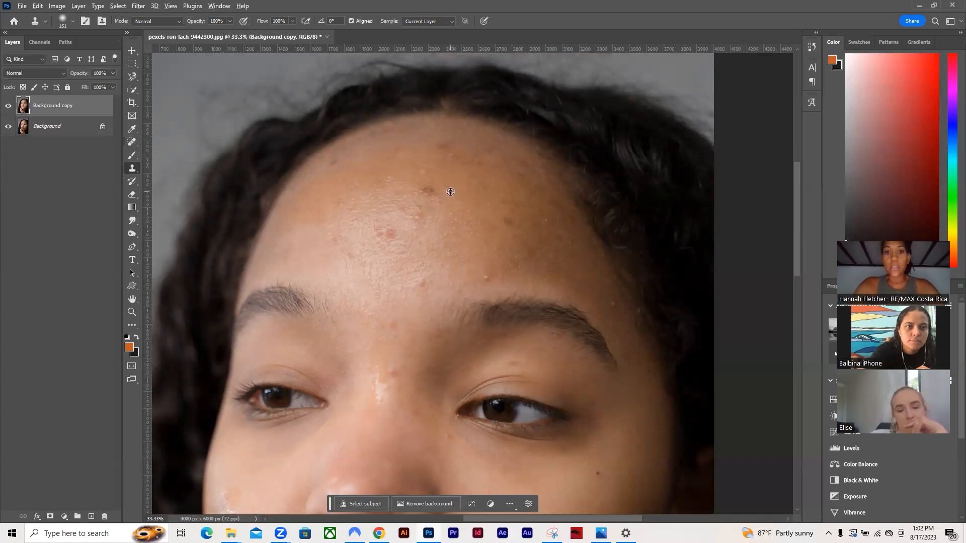
{"action": "left_click", "coordinate": [450, 191], "text": "alt"}
{"action": "left_click", "coordinate": [426, 190]}
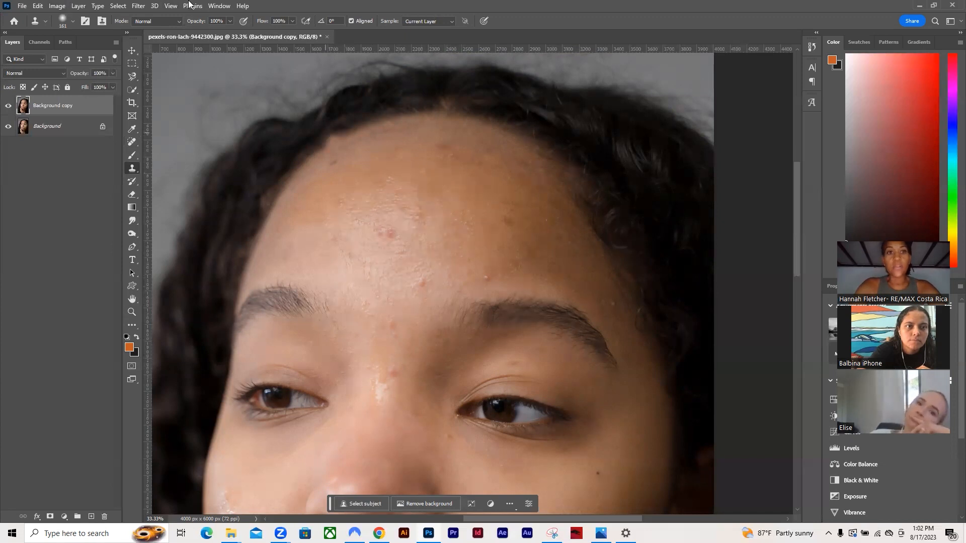
- Set the Clone Stamp's opacity to 71% with a brush hardness of 0%
{"action": "left_click", "coordinate": [229, 21]}
{"action": "left_click_drag", "start_coordinate": [220, 35], "coordinate": [216, 34]}
{"action": "left_click", "coordinate": [72, 21]}
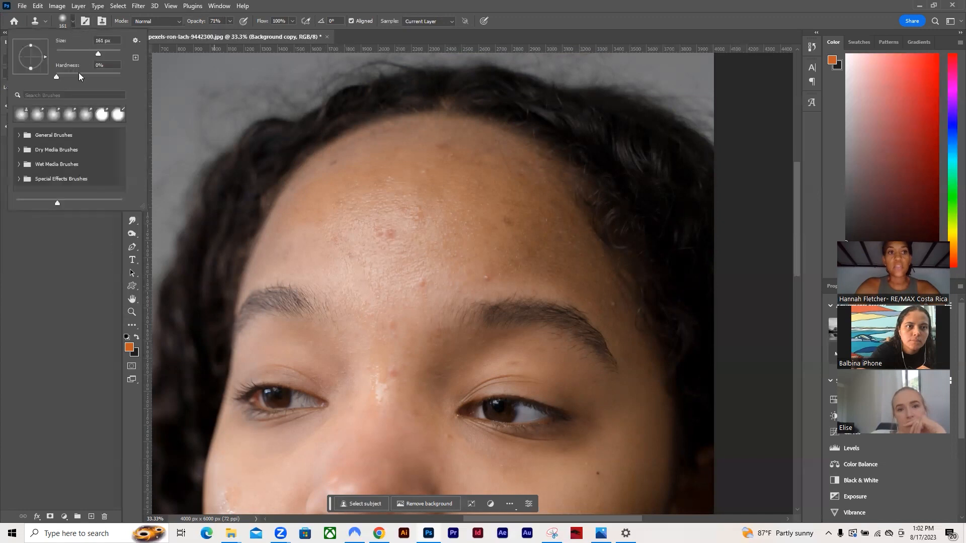
{"action": "left_click", "coordinate": [61, 74]}
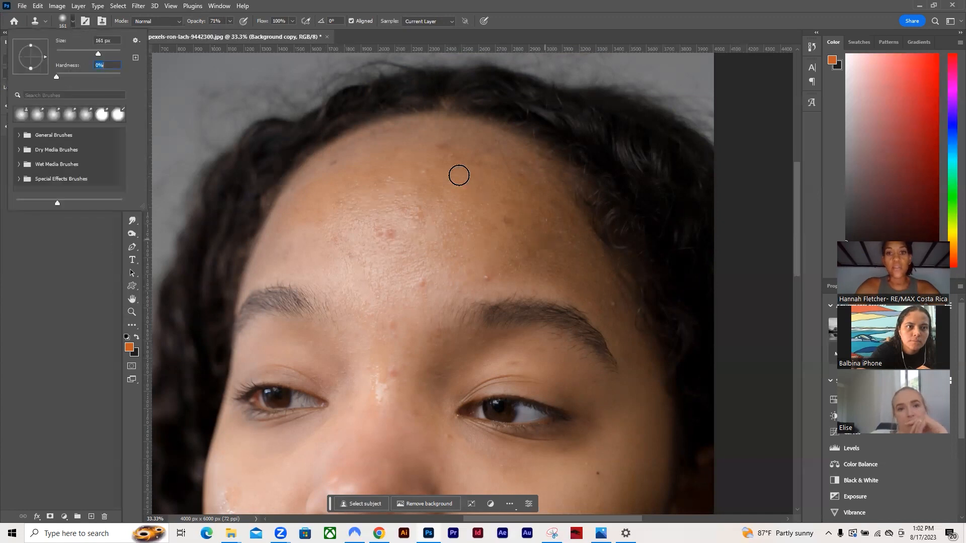
{"action": "left_click", "coordinate": [491, 213]}
- Try a Clone Stamp dab on the forehead near the hairline using skin sampled close by, and undo it
{"action": "left_click", "coordinate": [575, 229], "text": "alt"}
{"action": "left_click", "coordinate": [558, 206]}
{"action": "key", "text": "ctrl+z"}
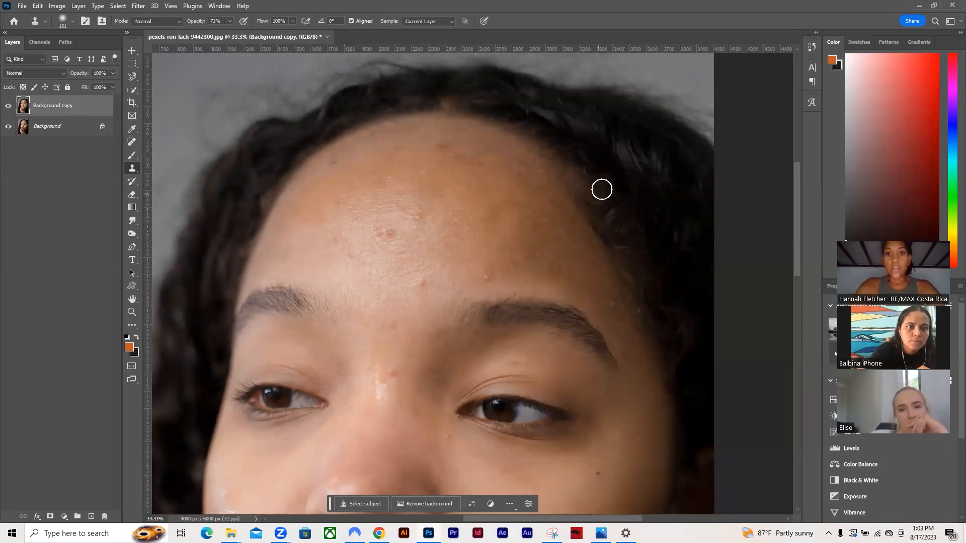
- Clone nearby skin over the red blemishes at the centre of the forehead and just above the inner eyebrow
{"action": "left_click", "coordinate": [389, 233]}
{"action": "left_click", "coordinate": [382, 209], "text": "alt"}
{"action": "left_click", "coordinate": [379, 231]}
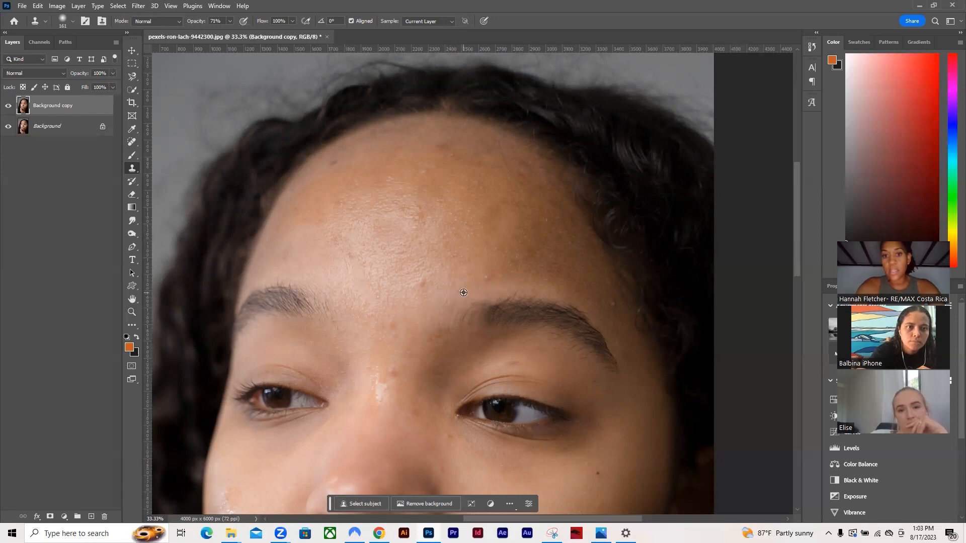
{"action": "mouse_move", "coordinate": [487, 282]}
{"action": "left_mouse_down"}
{"action": "mouse_move", "coordinate": [475, 285]}
{"action": "mouse_move", "coordinate": [470, 265]}
{"action": "left_mouse_up"}
{"action": "mouse_move", "coordinate": [494, 303]}
{"action": "left_mouse_down"}
{"action": "mouse_move", "coordinate": [473, 283]}
{"action": "mouse_move", "coordinate": [514, 300]}
{"action": "left_mouse_up"}
{"action": "mouse_move", "coordinate": [521, 264]}
{"action": "left_mouse_down"}
{"action": "mouse_move", "coordinate": [520, 308]}
{"action": "mouse_move", "coordinate": [462, 278]}
{"action": "mouse_move", "coordinate": [500, 255]}
{"action": "mouse_move", "coordinate": [429, 287]}
{"action": "left_mouse_up"}
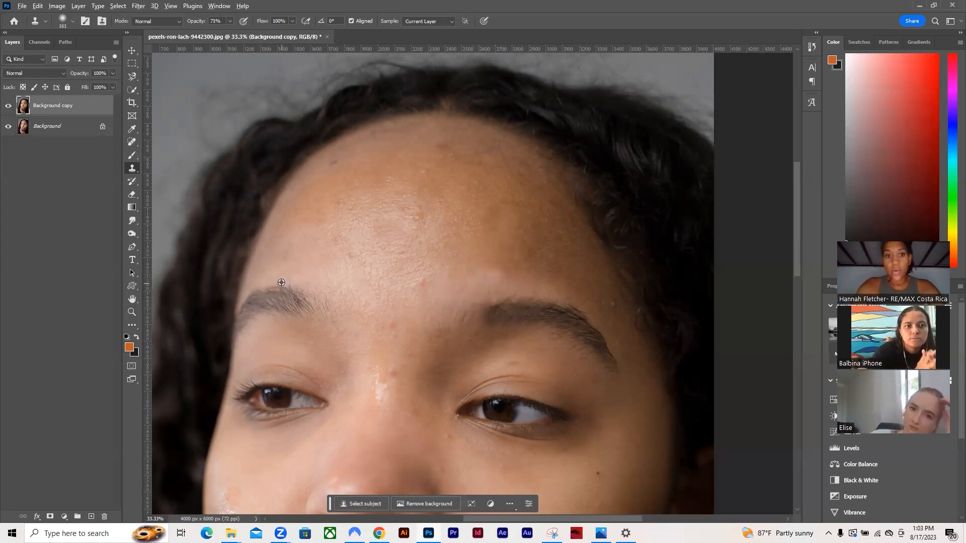
- Try the Clone Stamp between the brows with the sample taken from the edge of the eyebrow on the image's left side
{"action": "key", "text": "ctrl+z"}
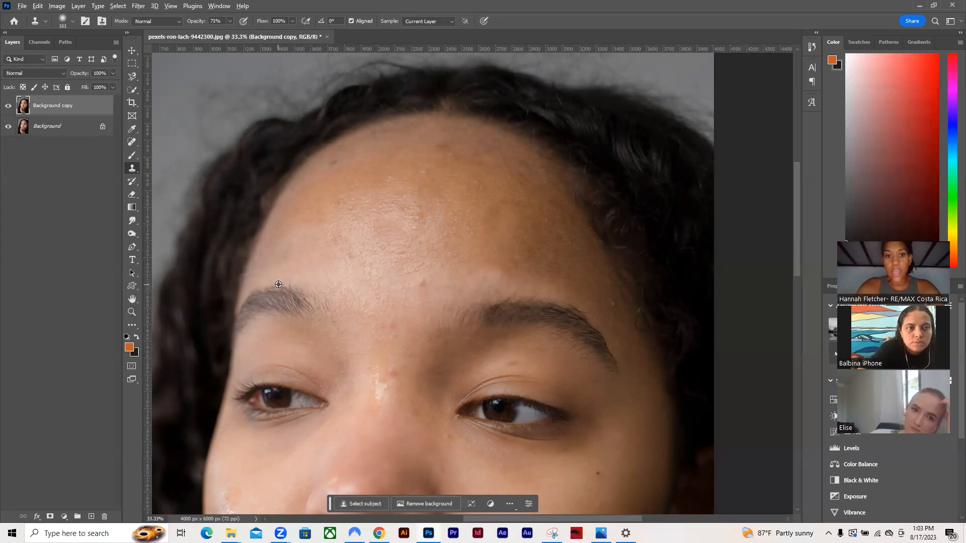
{"action": "left_click", "coordinate": [421, 281]}
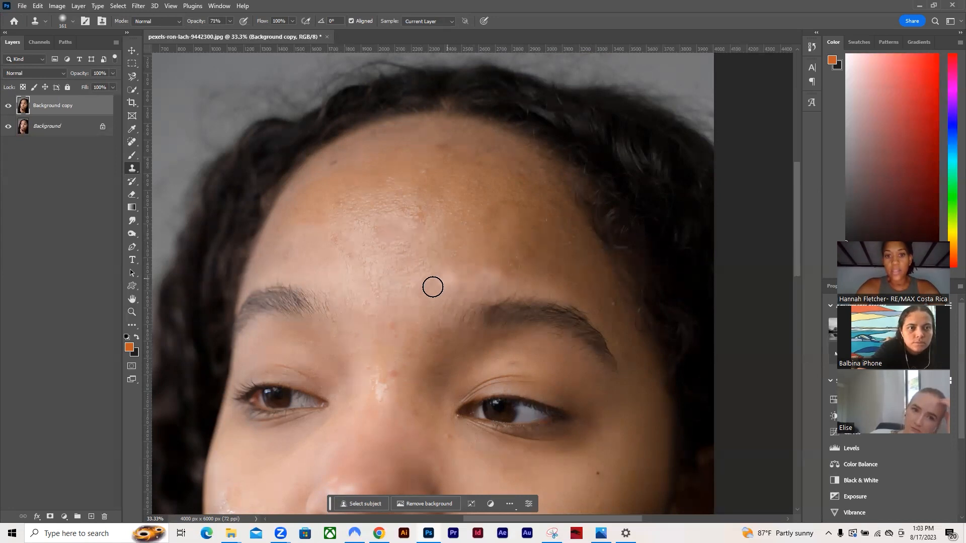
{"action": "mouse_move", "coordinate": [421, 292]}
{"action": "left_mouse_down"}
{"action": "mouse_move", "coordinate": [417, 315]}
{"action": "mouse_move", "coordinate": [433, 305]}
{"action": "mouse_move", "coordinate": [402, 292]}
{"action": "mouse_move", "coordinate": [396, 317]}
{"action": "left_mouse_up"}
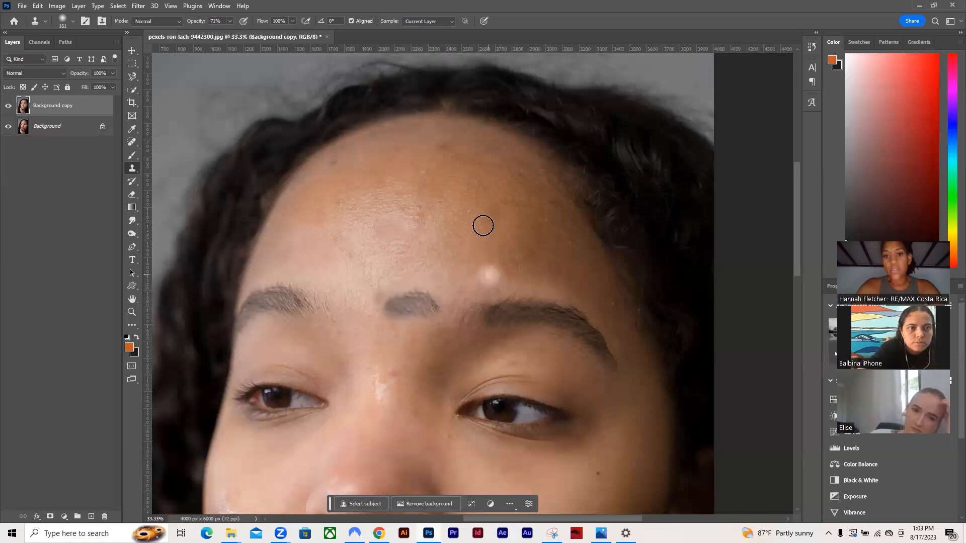
- Undo the cloned eyebrow strokes and the preceding dabs on the skin between the brows
{"action": "key", "text": "ctrl+z"}
{"action": "key", "text": "ctrl+z"}
{"action": "key", "text": "ctrl+z"}
{"action": "key", "text": "ctrl+z"}
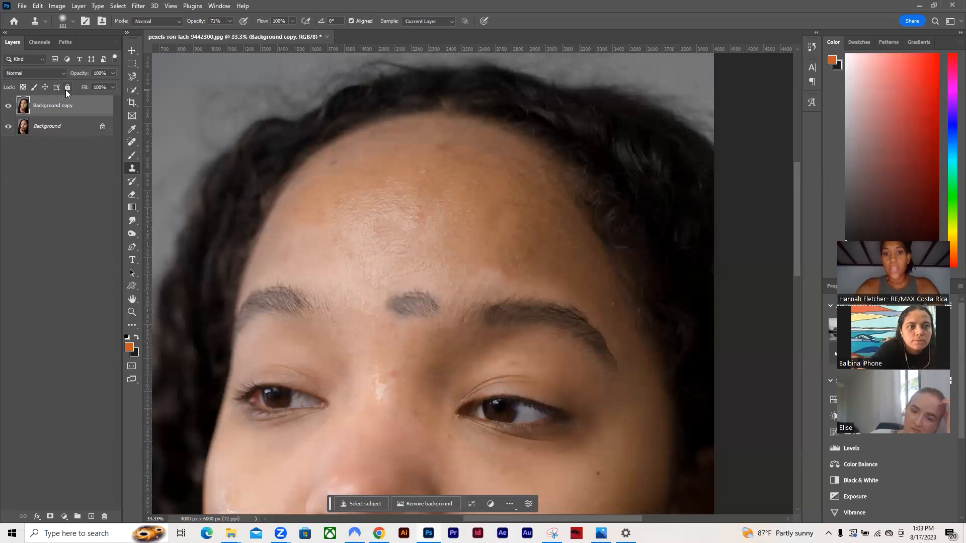
{"action": "key", "text": "ctrl+z"}
{"action": "key", "text": "ctrl+z"}
{"action": "key", "text": "ctrl+z"}
{"action": "key", "text": "ctrl+z"}
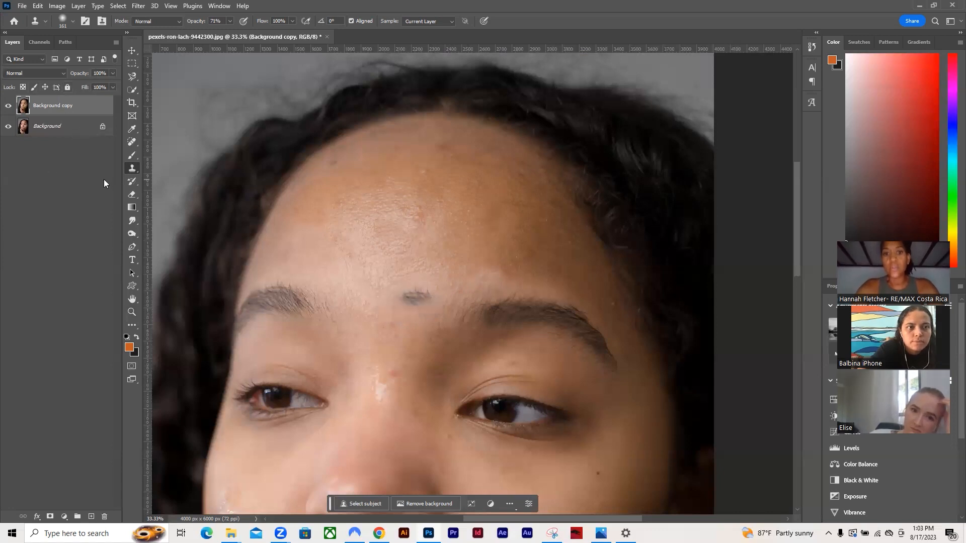
{"action": "key", "text": "ctrl+z"}
{"action": "key", "text": "ctrl+z"}
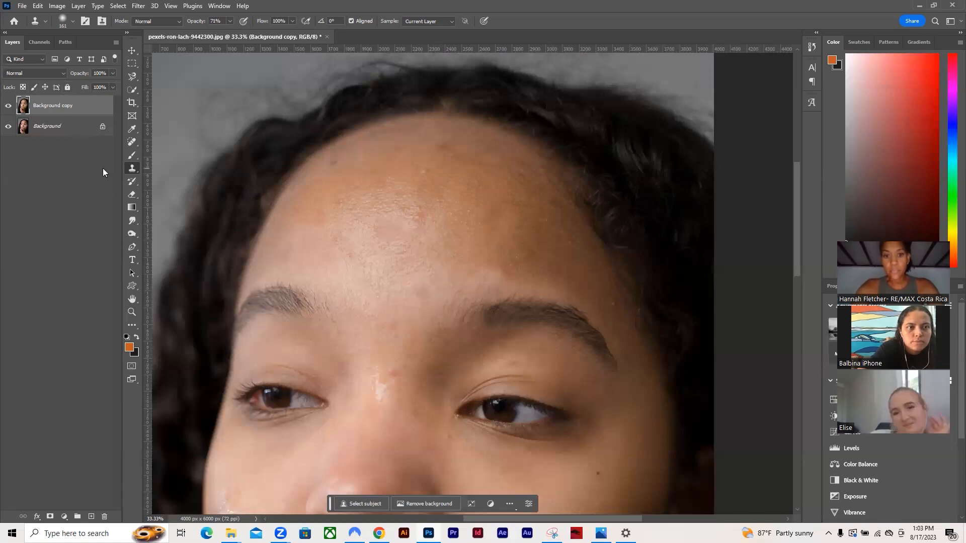
- Add a new empty layer above the Background copy layer and make it the active layer
{"action": "left_click_drag", "start_coordinate": [55, 108], "coordinate": [91, 517]}
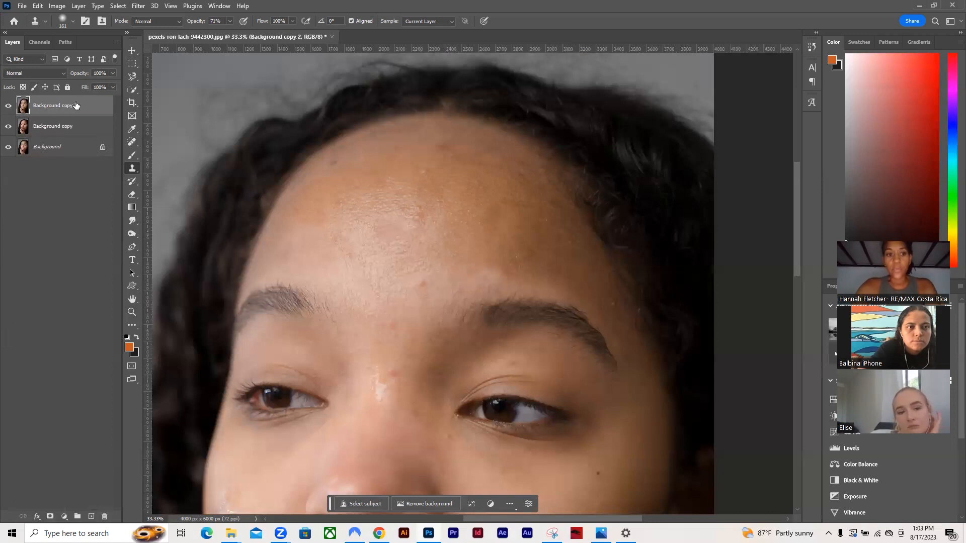
{"action": "key", "text": "ctrl+z"}
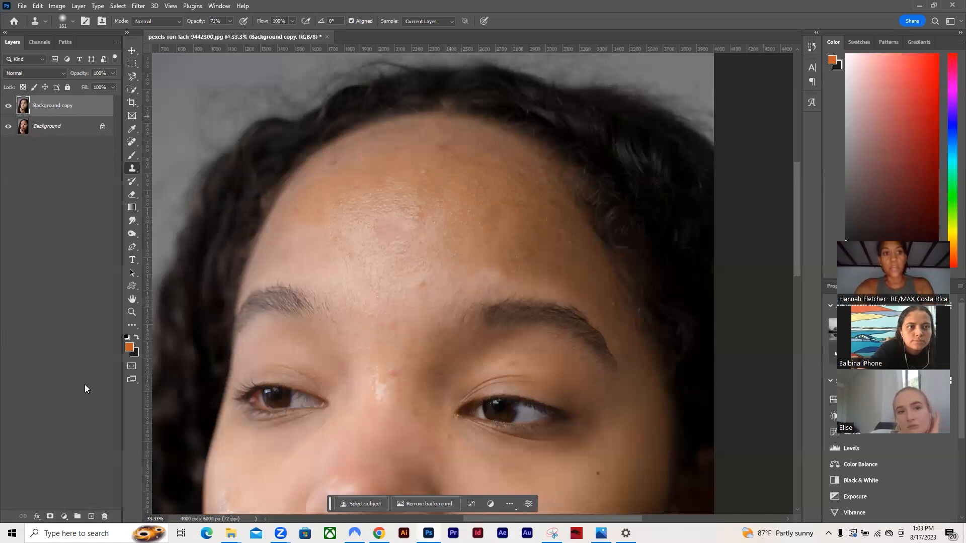
{"action": "left_click", "coordinate": [92, 517]}
{"action": "left_click", "coordinate": [75, 127]}
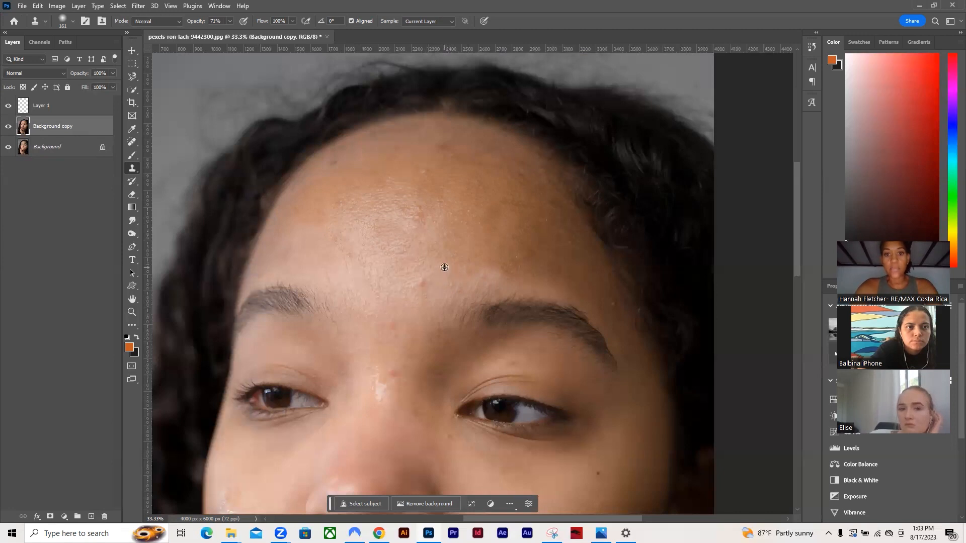
{"action": "left_click", "coordinate": [66, 104]}
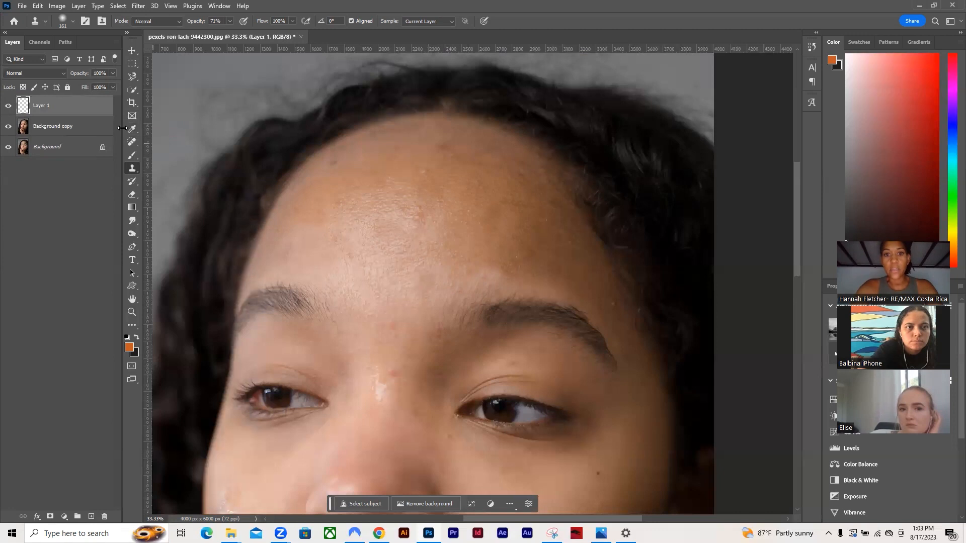
- Toggle the visibility of the empty top layer on and off several times, leaving it hidden
{"action": "left_click", "coordinate": [9, 106]}
{"action": "left_click", "coordinate": [9, 107]}
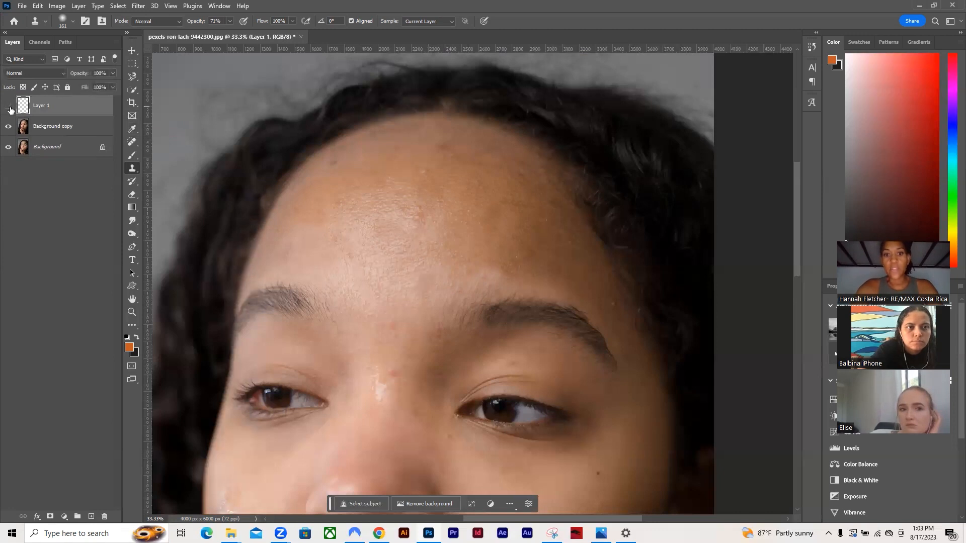
{"action": "left_click", "coordinate": [10, 107]}
{"action": "left_click", "coordinate": [9, 107]}
{"action": "left_click", "coordinate": [10, 107]}
{"action": "left_click", "coordinate": [9, 108]}
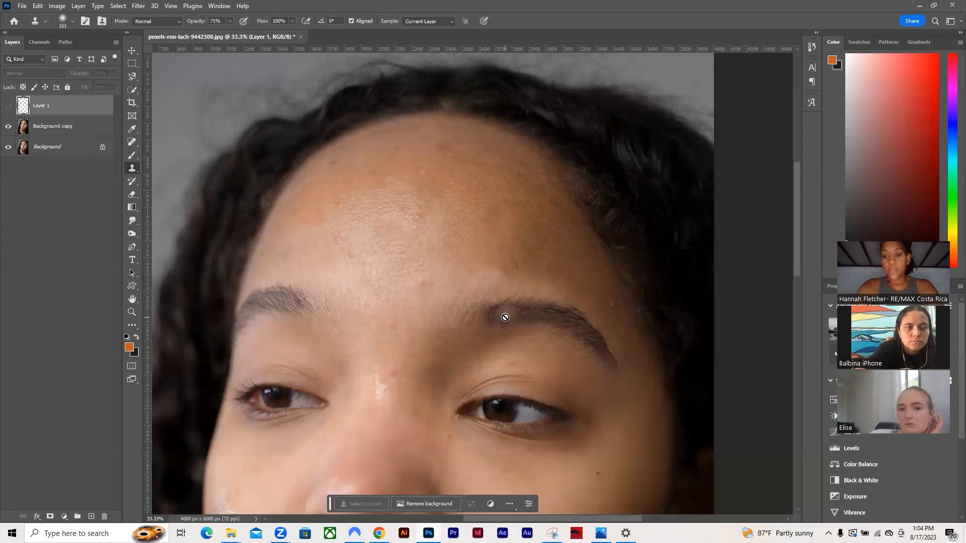
{"action": "key", "text": "ctrl+0"}
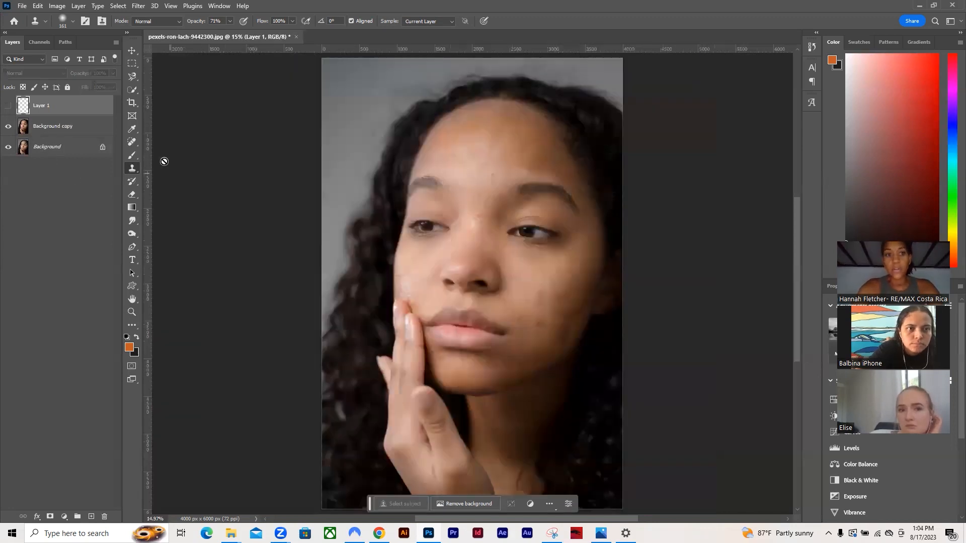